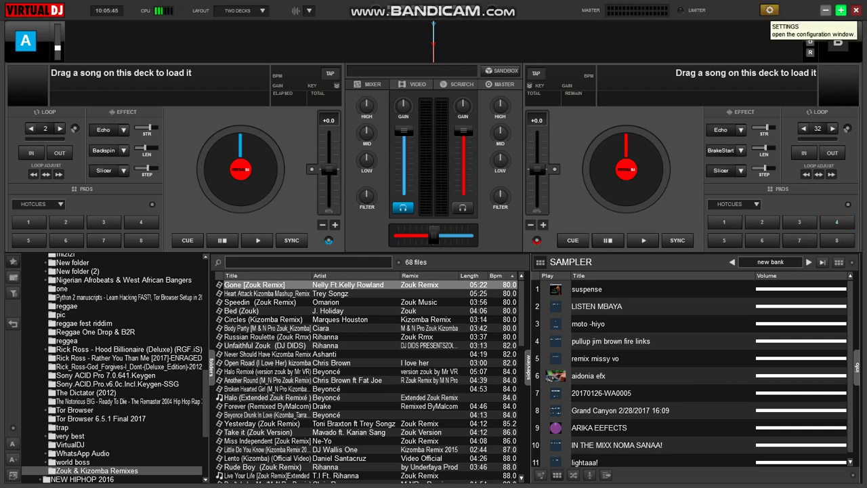
Step: Open Settings on the CONTROLLERS tab to show the Keyboard custom mapping list
{"action": "left_click", "coordinate": [770, 9]}
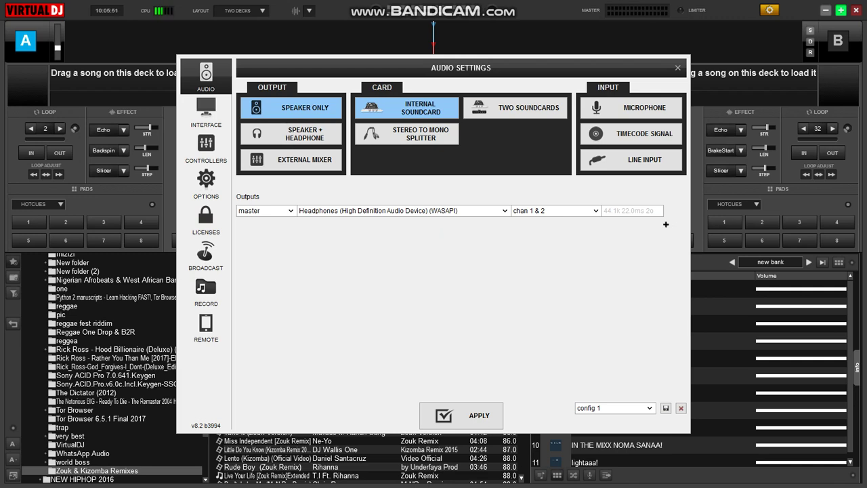
{"action": "left_click", "coordinate": [206, 148]}
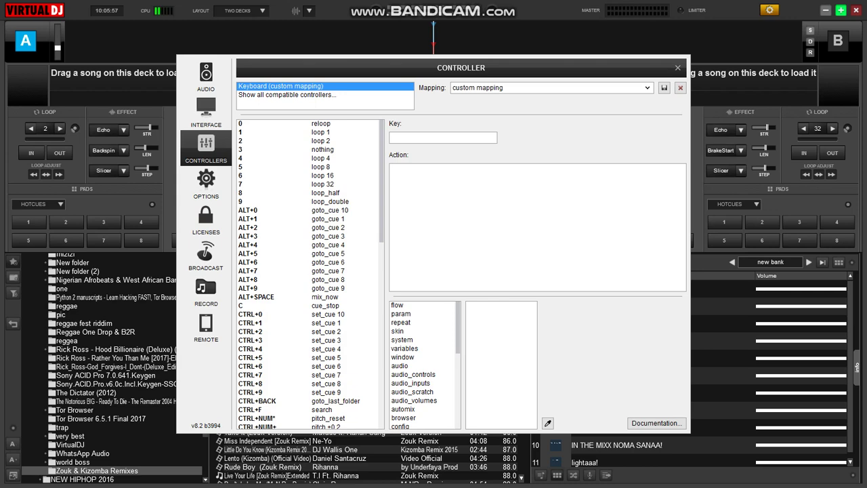
{"action": "scroll", "coordinate": [311, 274], "scroll_direction": "down", "scroll_amount": 6}
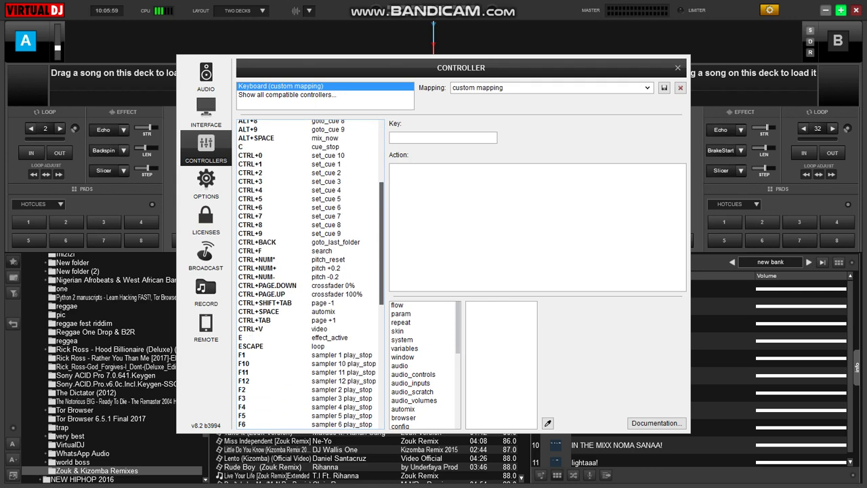
{"action": "scroll", "coordinate": [310, 274], "scroll_direction": "down", "scroll_amount": 8}
{"action": "scroll", "coordinate": [310, 274], "scroll_direction": "down", "scroll_amount": 8}
Step: Scroll through the keyboard mapping list to review key shortcuts and their actions
{"action": "scroll", "coordinate": [310, 275], "scroll_direction": "up", "scroll_amount": 7}
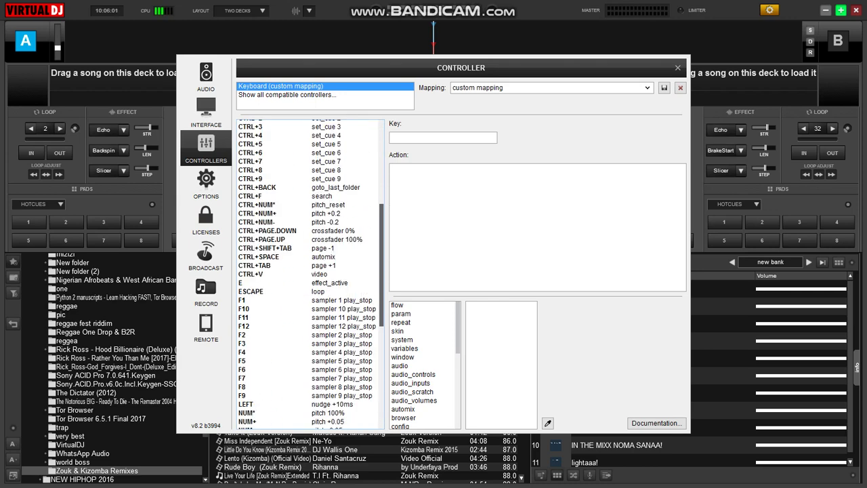
{"action": "scroll", "coordinate": [310, 274], "scroll_direction": "up", "scroll_amount": 9}
{"action": "scroll", "coordinate": [310, 275], "scroll_direction": "down", "scroll_amount": 2}
{"action": "scroll", "coordinate": [310, 274], "scroll_direction": "down", "scroll_amount": 2}
{"action": "scroll", "coordinate": [310, 274], "scroll_direction": "down", "scroll_amount": 3}
{"action": "scroll", "coordinate": [311, 274], "scroll_direction": "down", "scroll_amount": 5}
{"action": "scroll", "coordinate": [310, 275], "scroll_direction": "down", "scroll_amount": 7}
{"action": "scroll", "coordinate": [310, 274], "scroll_direction": "up", "scroll_amount": 10}
{"action": "scroll", "coordinate": [311, 275], "scroll_direction": "up", "scroll_amount": 9}
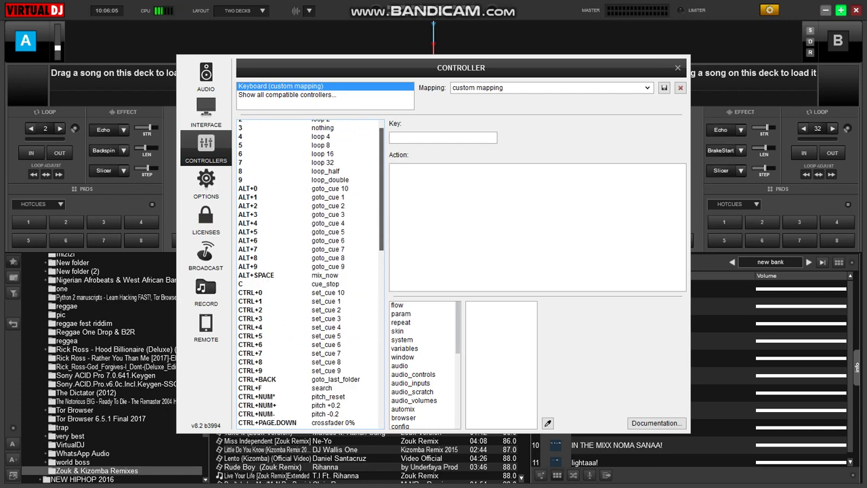
{"action": "scroll", "coordinate": [311, 275], "scroll_direction": "up", "scroll_amount": 1}
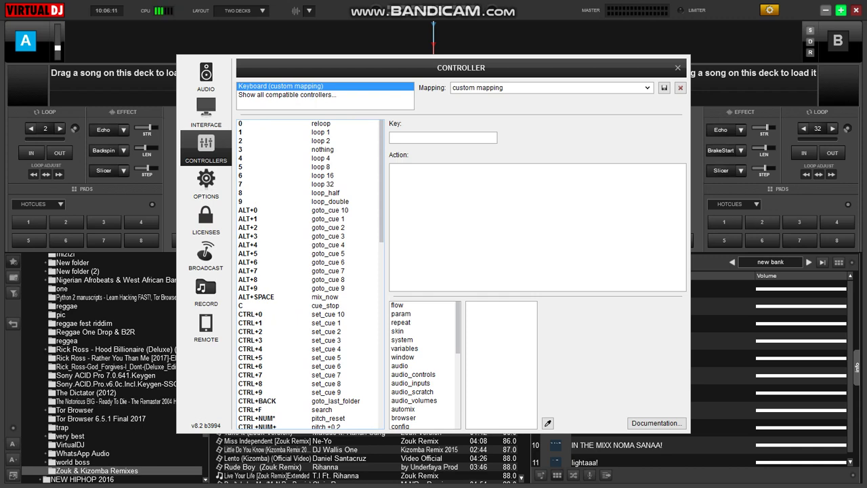
{"action": "left_click", "coordinate": [452, 88]}
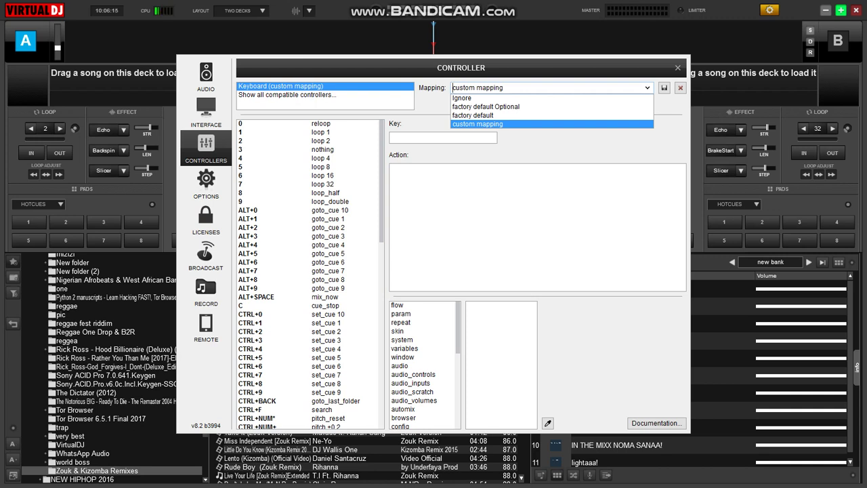
{"action": "key", "text": "Up"}
{"action": "key", "text": "Up"}
{"action": "key", "text": "Down"}
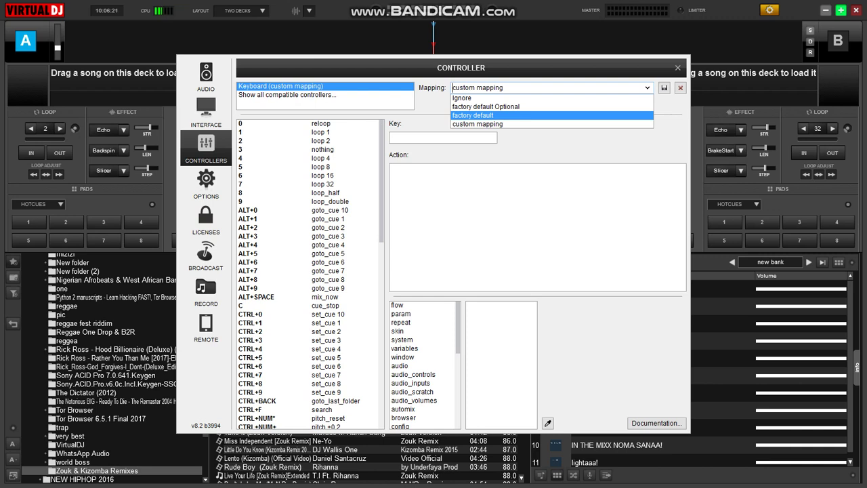
{"action": "key", "text": "Down"}
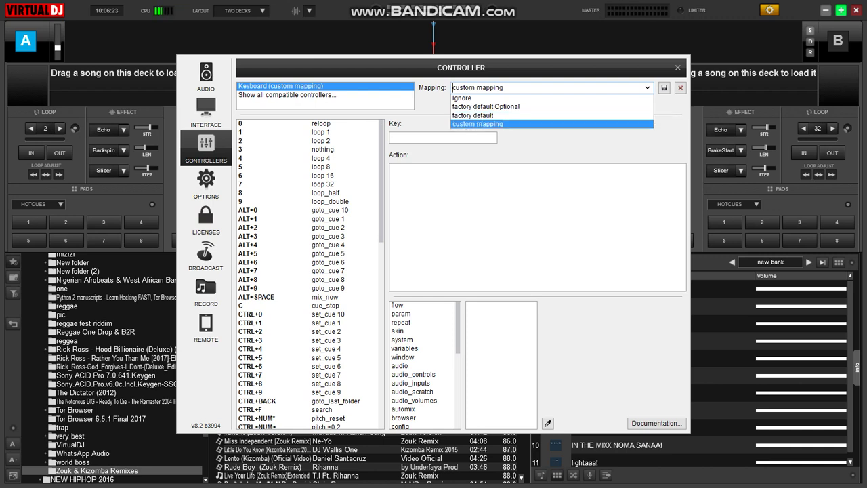
{"action": "key", "text": "Up"}
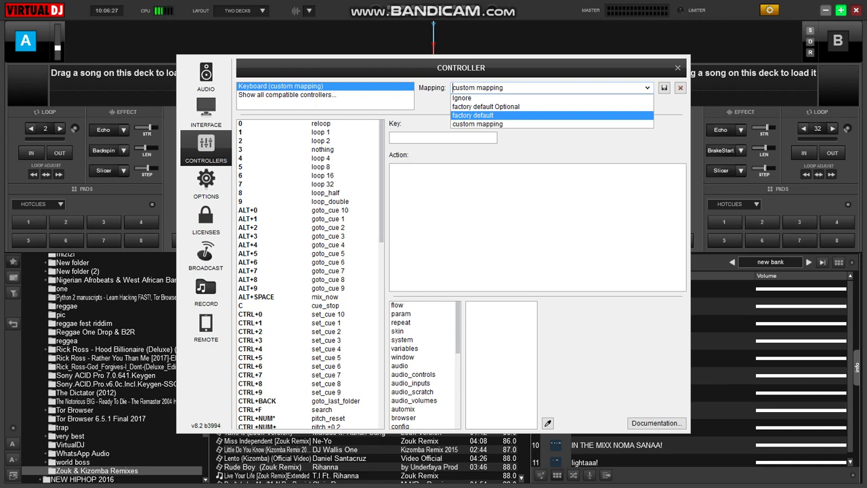
{"action": "key", "text": "Down"}
{"action": "key", "text": "Return"}
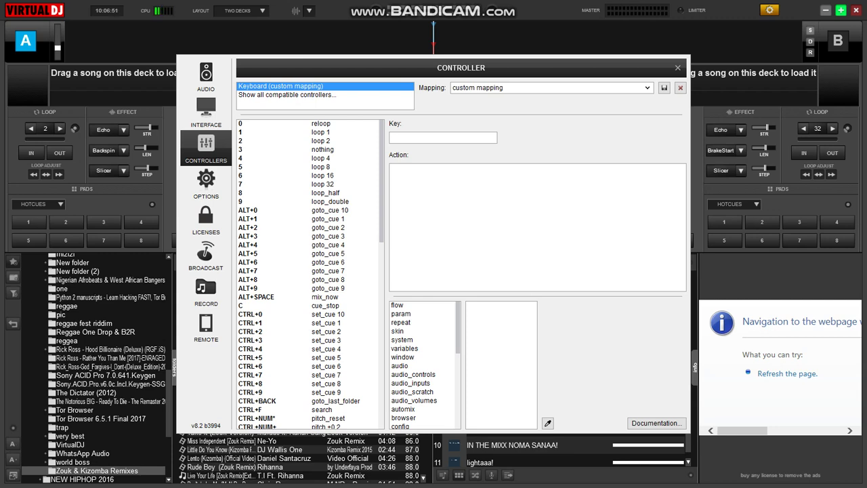
Step: Select key X in the mapping and replace its action with 'scratch -120ms'
{"action": "mouse_move", "coordinate": [460, 68]}
{"action": "left_mouse_down"}
{"action": "mouse_move", "coordinate": [604, 76]}
{"action": "mouse_move", "coordinate": [399, 56]}
{"action": "left_mouse_up"}
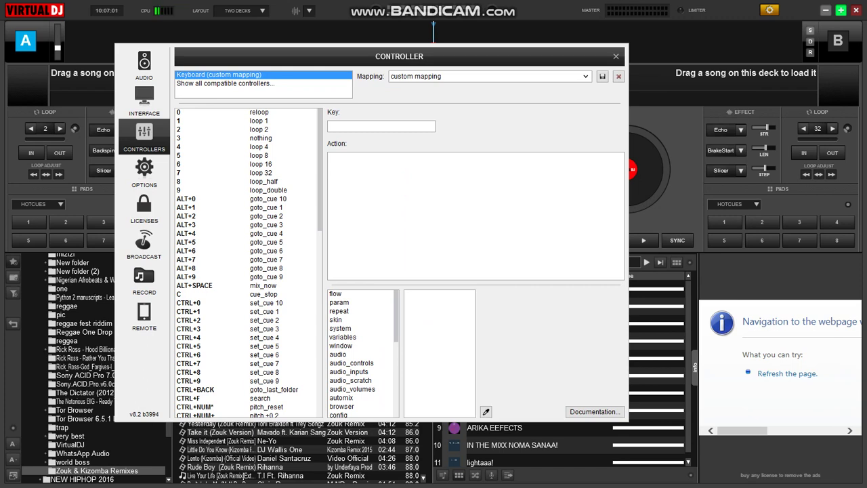
{"action": "key", "text": "x"}
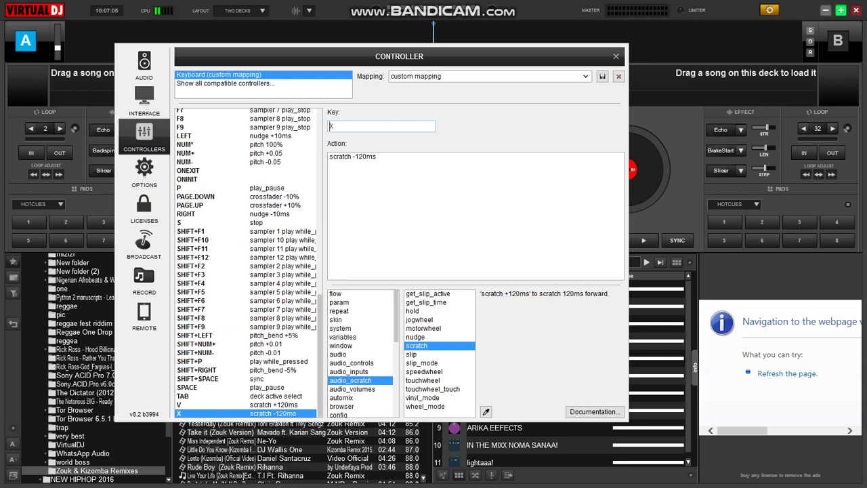
{"action": "key", "text": "BackSpace"}
{"action": "key", "text": "BackSpace"}
{"action": "key", "text": "BackSpace"}
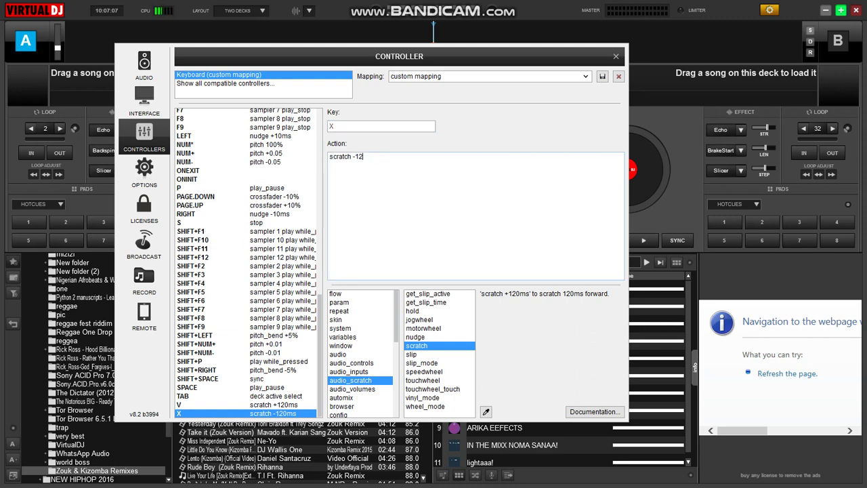
{"action": "key", "text": "BackSpace"}
{"action": "key", "text": "BackSpace"}
{"action": "key", "text": "BackSpace"}
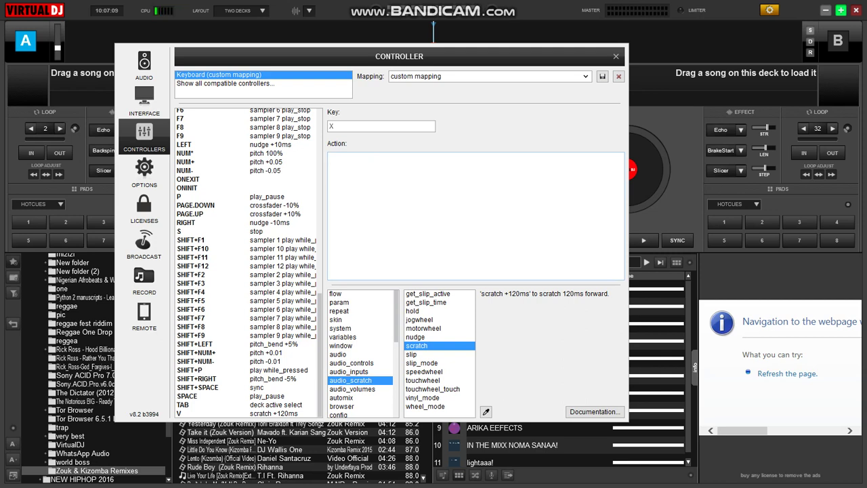
{"action": "key", "text": "BackSpace"}
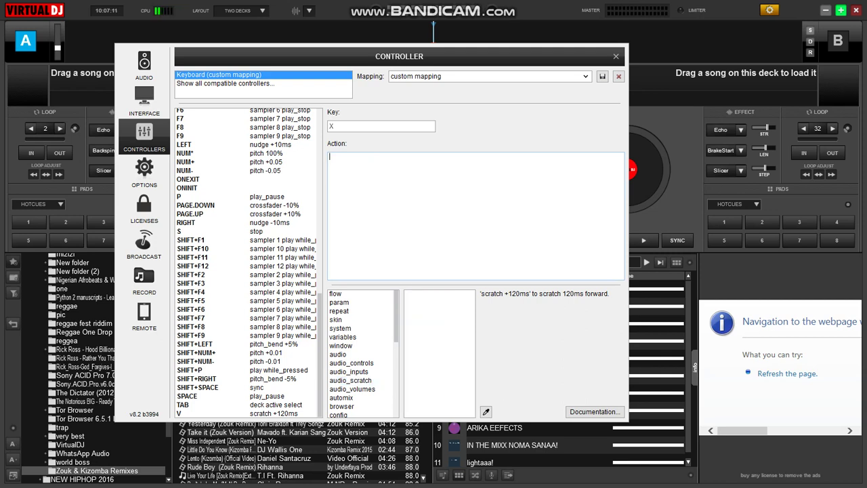
{"action": "type", "text": "scrat"}
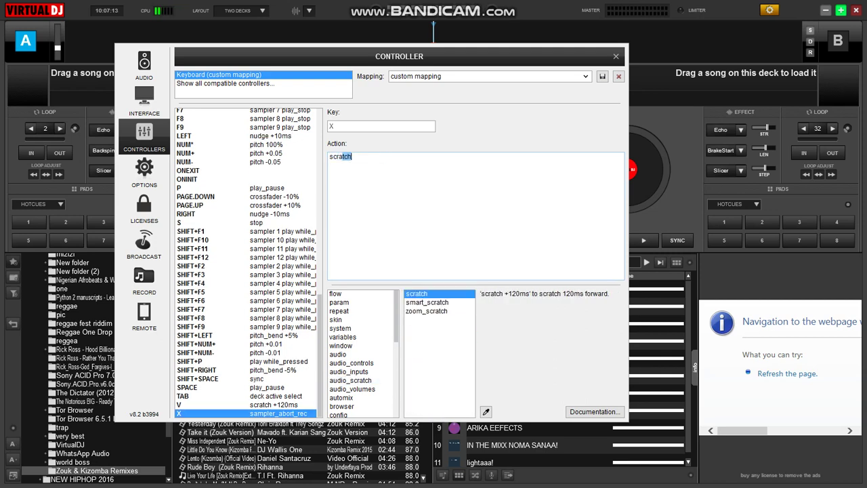
{"action": "type", "text": "ch"}
{"action": "type", "text": "-1"}
{"action": "type", "text": "20ms"}
{"action": "key", "text": "shift+Tab"}
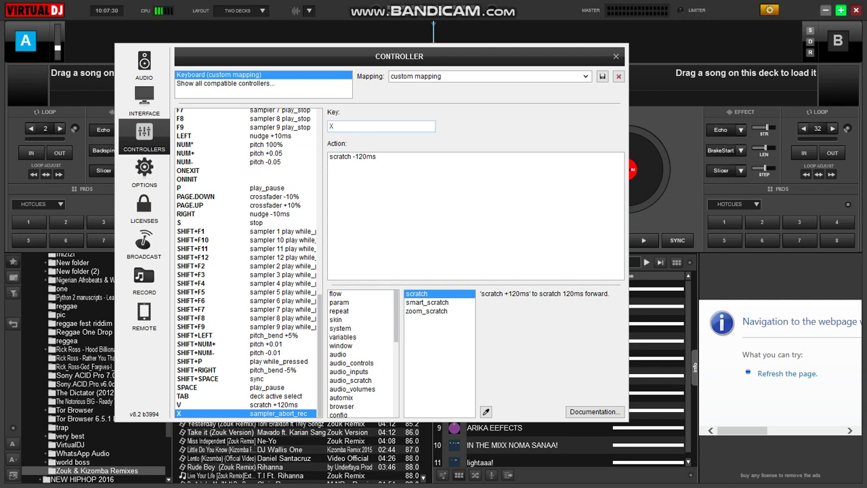
Step: Give key V the action 'scratch +120ms' and close the Controller settings
{"action": "key", "text": "v"}
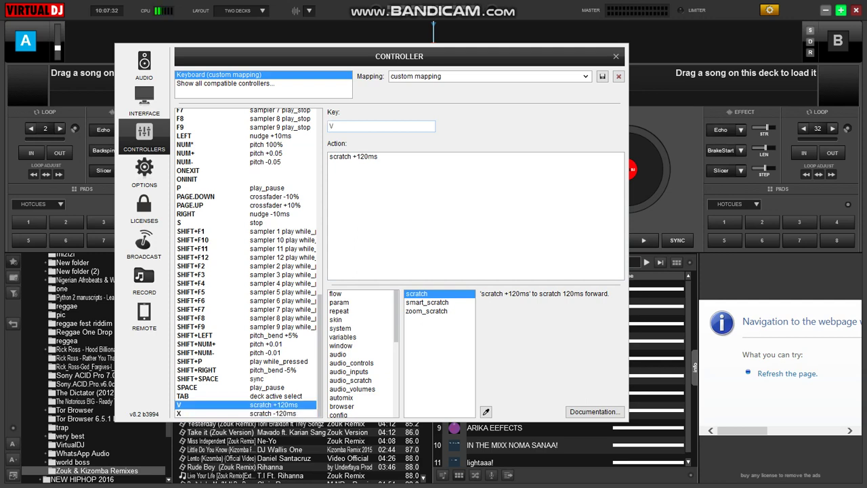
{"action": "key", "text": "Tab"}
{"action": "key", "text": "BackSpace"}
{"action": "key", "text": "BackSpace"}
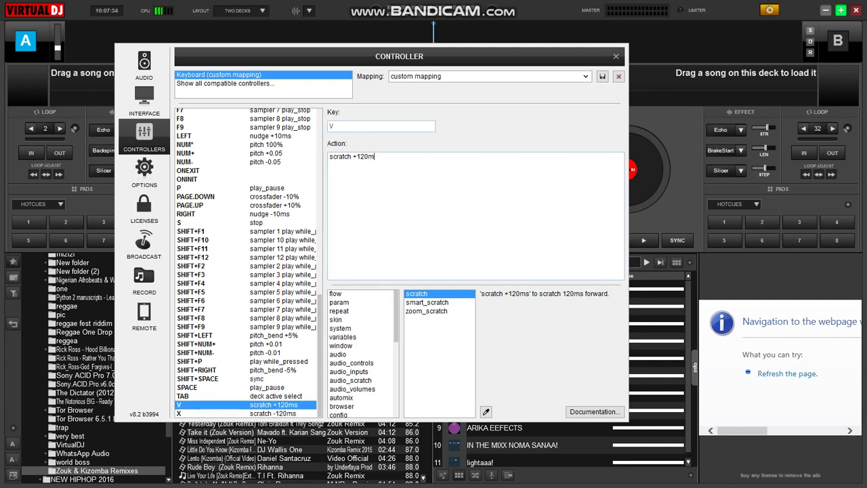
{"action": "key", "text": "BackSpace"}
{"action": "key", "text": "BackSpace"}
{"action": "key", "text": "BackSpace"}
{"action": "key", "text": "BackSpace"}
{"action": "key", "text": "BackSpace"}
{"action": "key", "text": "BackSpace"}
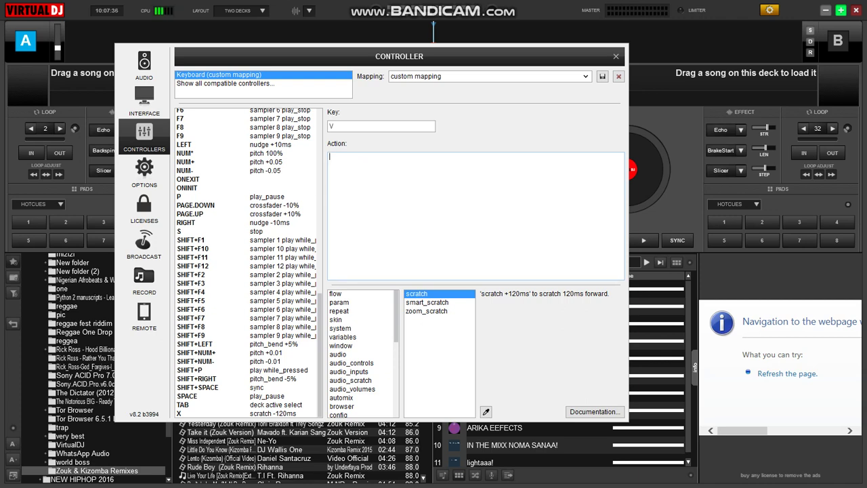
{"action": "type", "text": "scratch"}
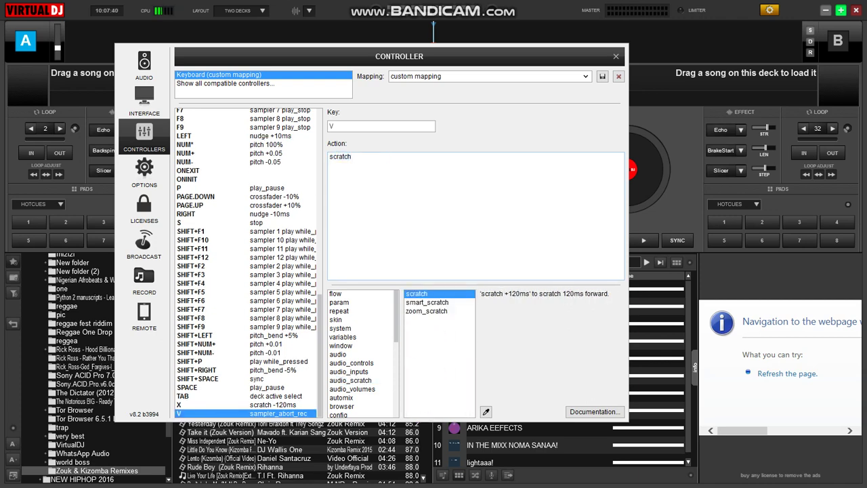
{"action": "type", "text": " +12"}
{"action": "type", "text": "0ms"}
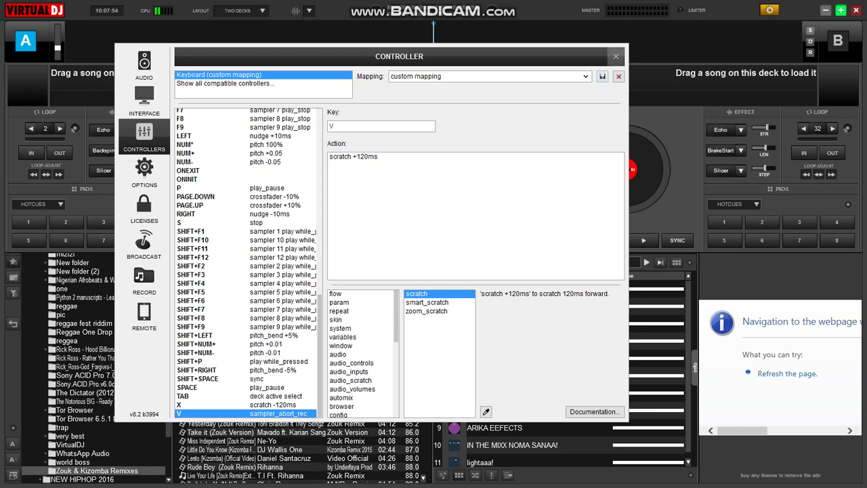
{"action": "left_click", "coordinate": [616, 56]}
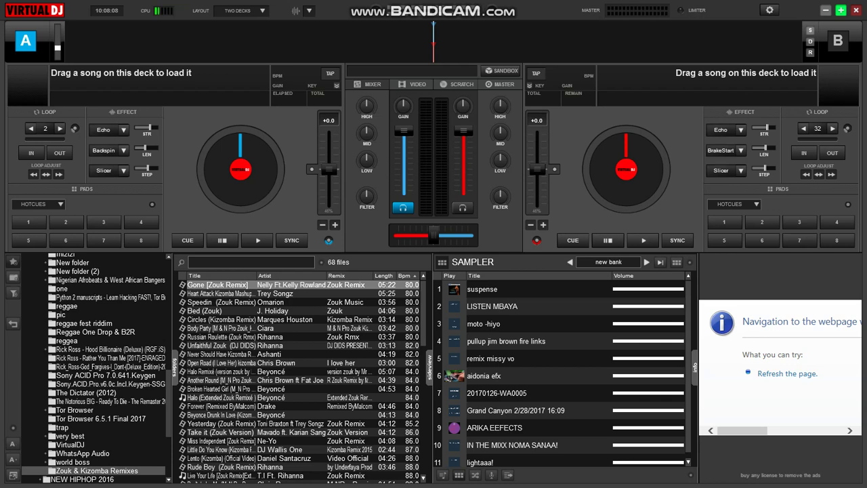
Step: Load 'Heart Attack Kizomba Mashup_Remix' onto deck A and test playing and stopping it
{"action": "key", "text": "Down"}
{"action": "key", "text": "Return"}
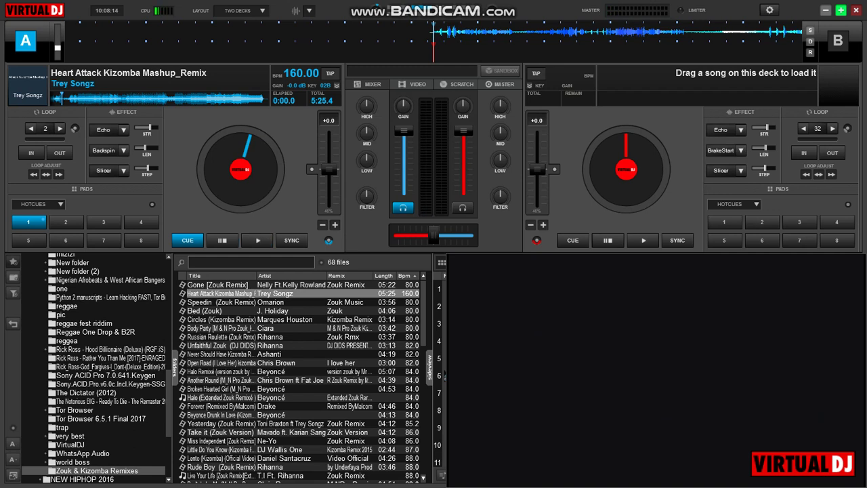
{"action": "key", "text": "space"}
{"action": "key", "text": "space"}
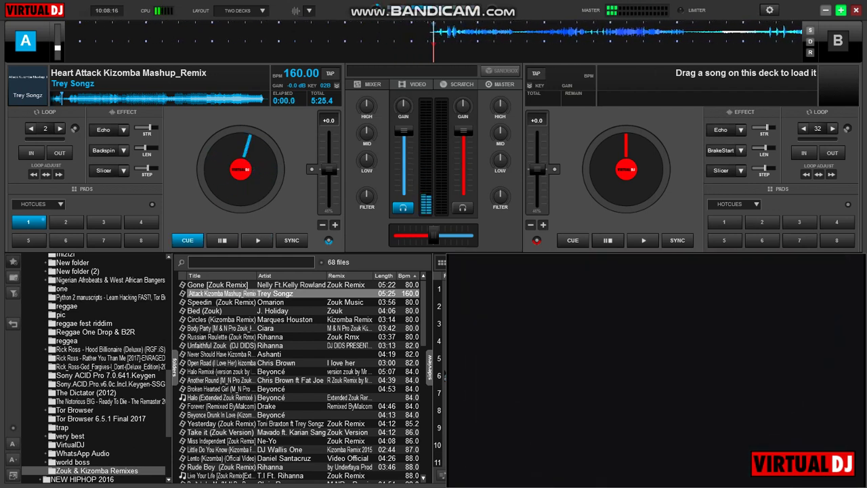
{"action": "key", "text": "space"}
{"action": "key", "text": "space"}
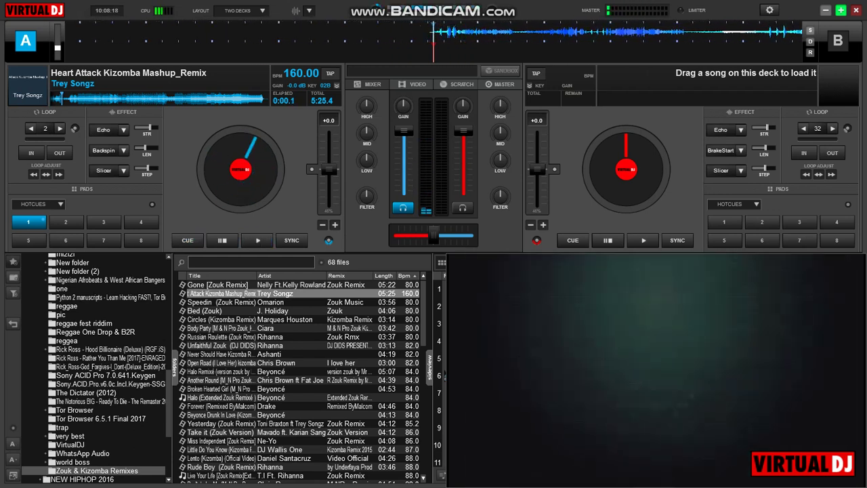
{"action": "key", "text": "space"}
{"action": "key", "text": "space"}
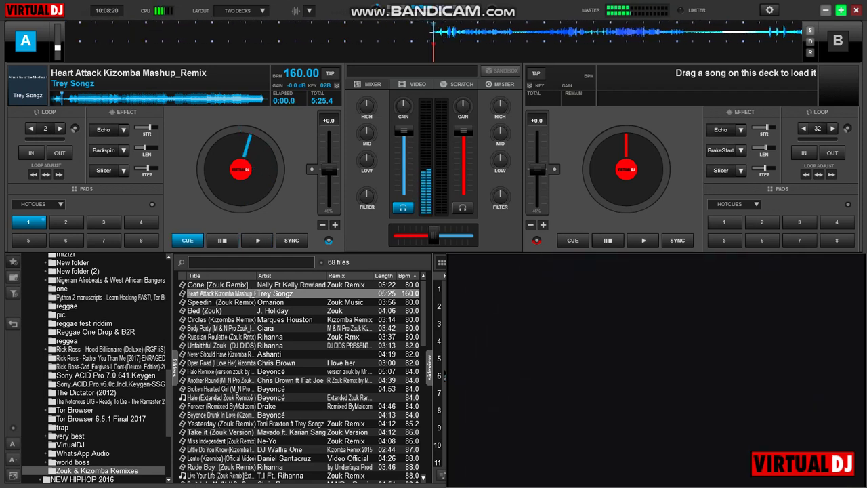
{"action": "key", "text": "space"}
{"action": "key", "text": "space"}
{"action": "key", "text": "space"}
{"action": "key", "text": "space"}
{"action": "key", "text": "space"}
{"action": "key", "text": "space"}
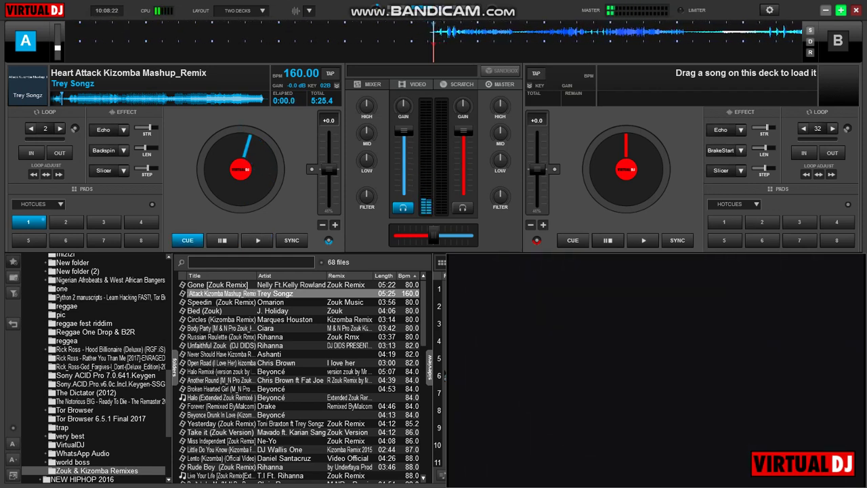
{"action": "key", "text": "space"}
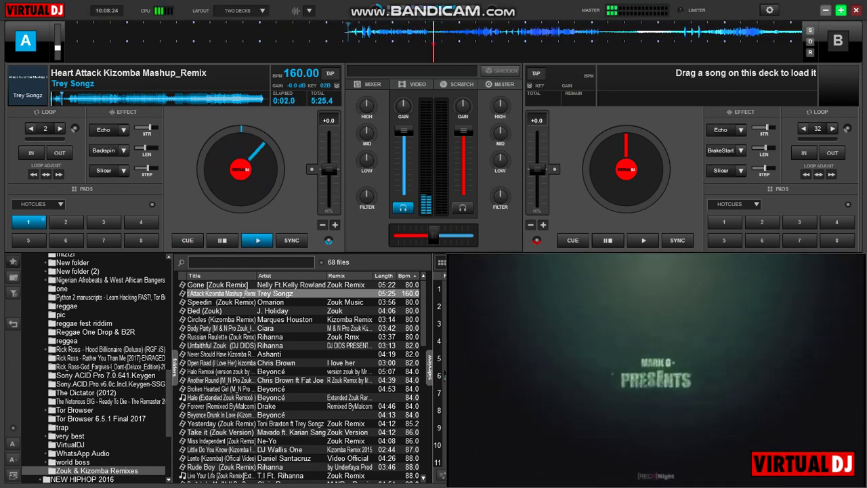
{"action": "key", "text": "space"}
{"action": "key", "text": "space"}
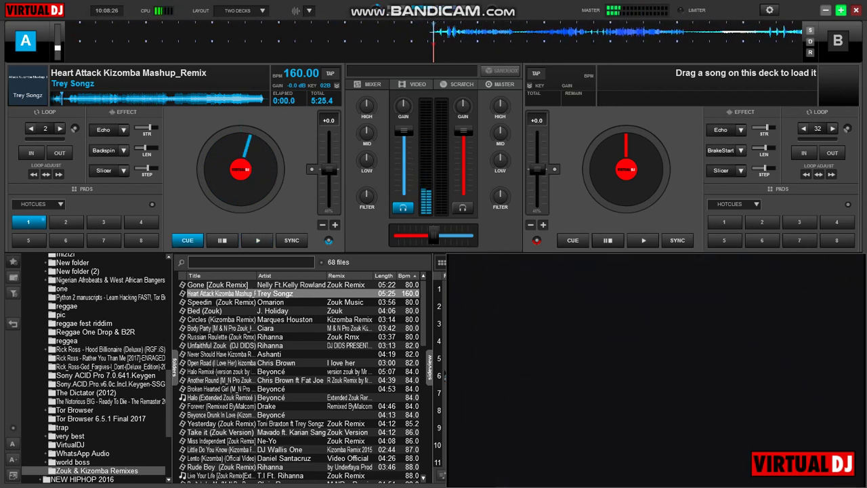
{"action": "key", "text": "space"}
{"action": "key", "text": "space"}
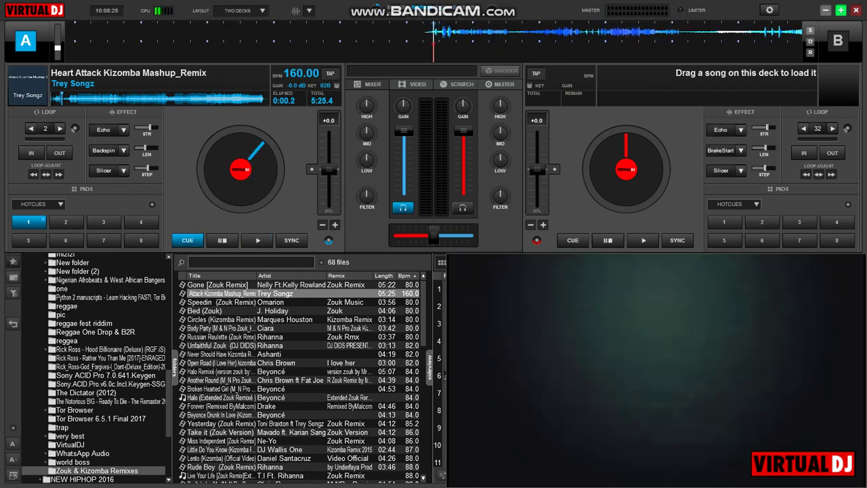
{"action": "key", "text": "space"}
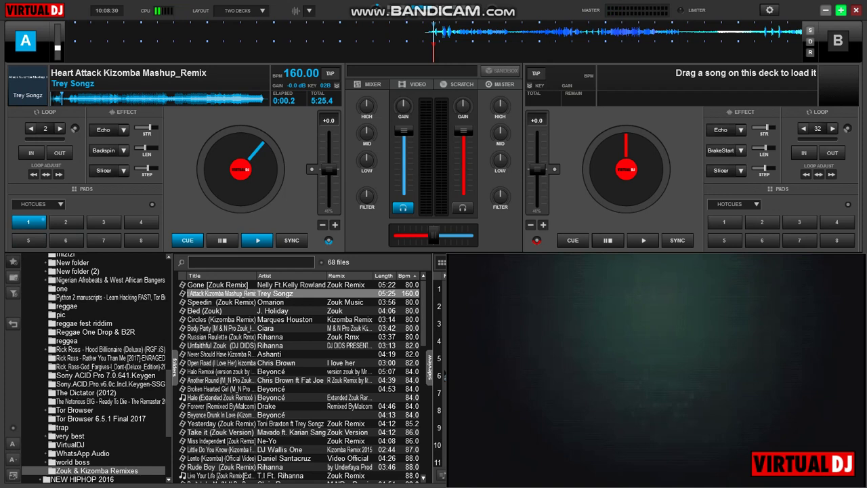
Step: Jump deck A to hotcue 1, resume playback, and return it to Cue 1
{"action": "key", "text": "1"}
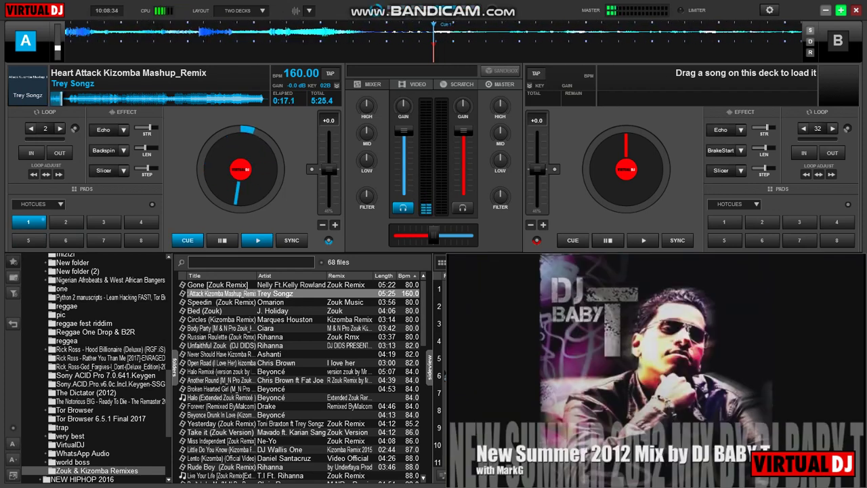
{"action": "key", "text": "1"}
{"action": "key", "text": "1"}
{"action": "key", "text": "1"}
{"action": "key", "text": "space"}
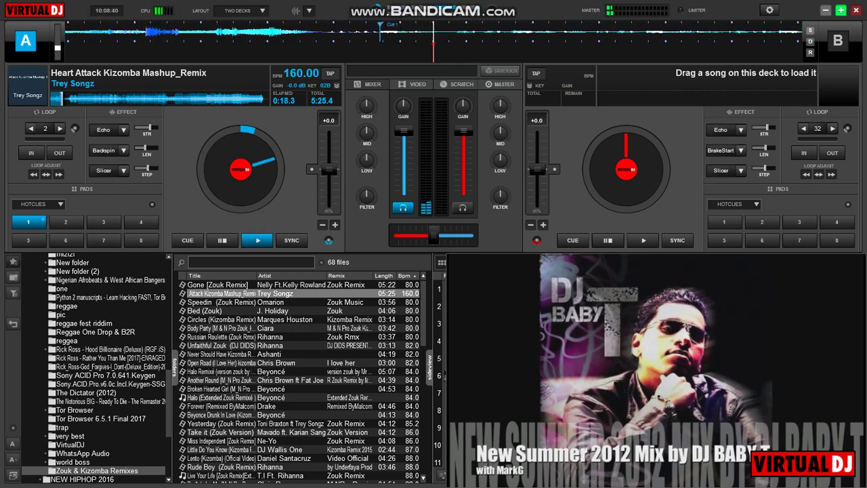
{"action": "key", "text": "1"}
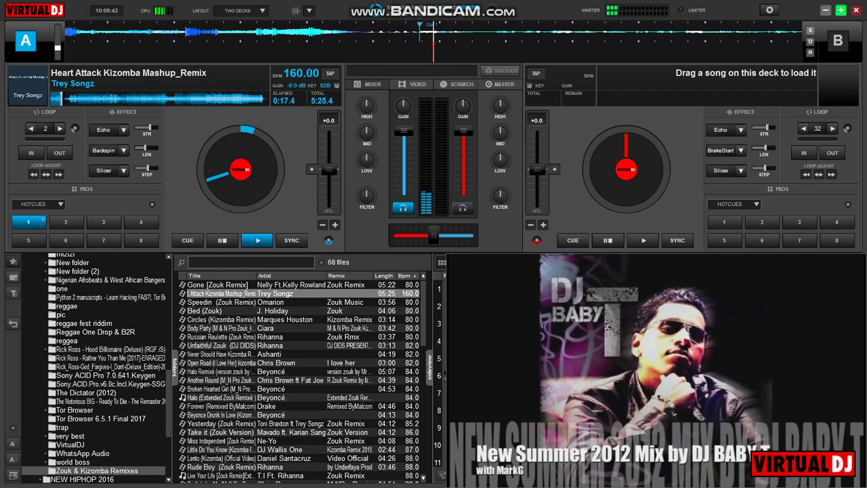
{"action": "key", "text": "1"}
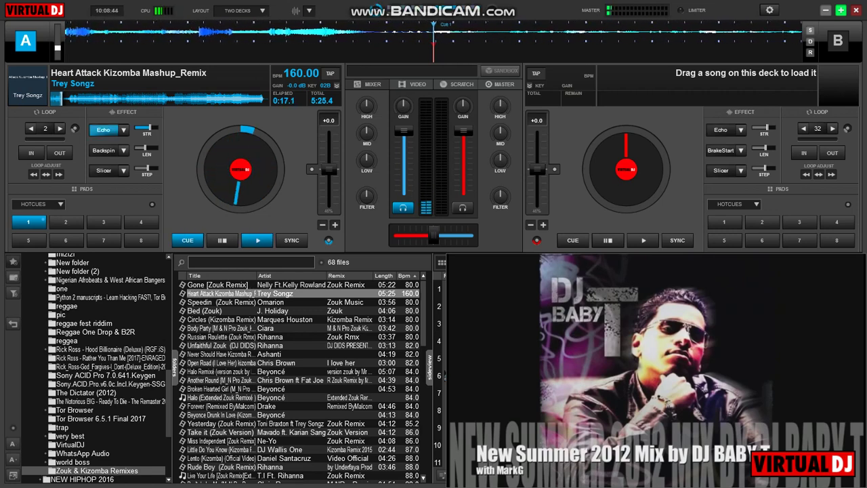